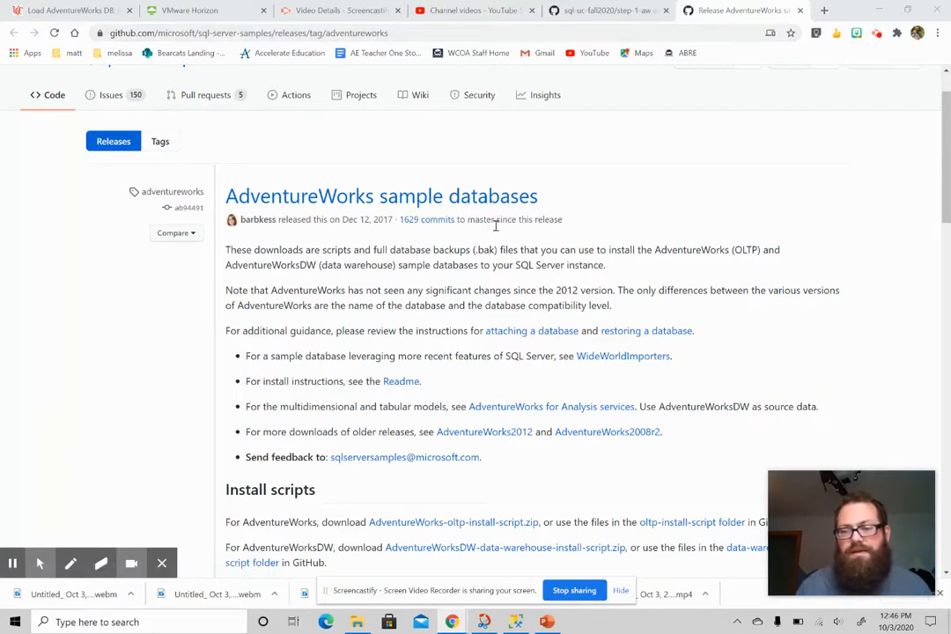
Download AdventureWorks2019.bak from the AdventureWorks (OLTP) full database backups section of the release page
scroll(652, 304, down, 4)
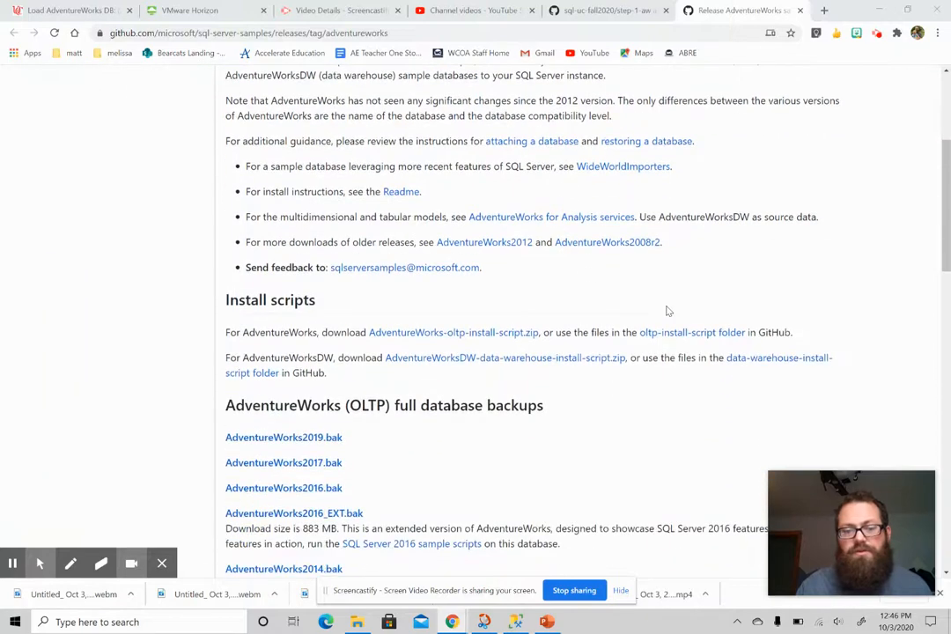
scroll(668, 311, down, 4)
drag(226, 215, 562, 212)
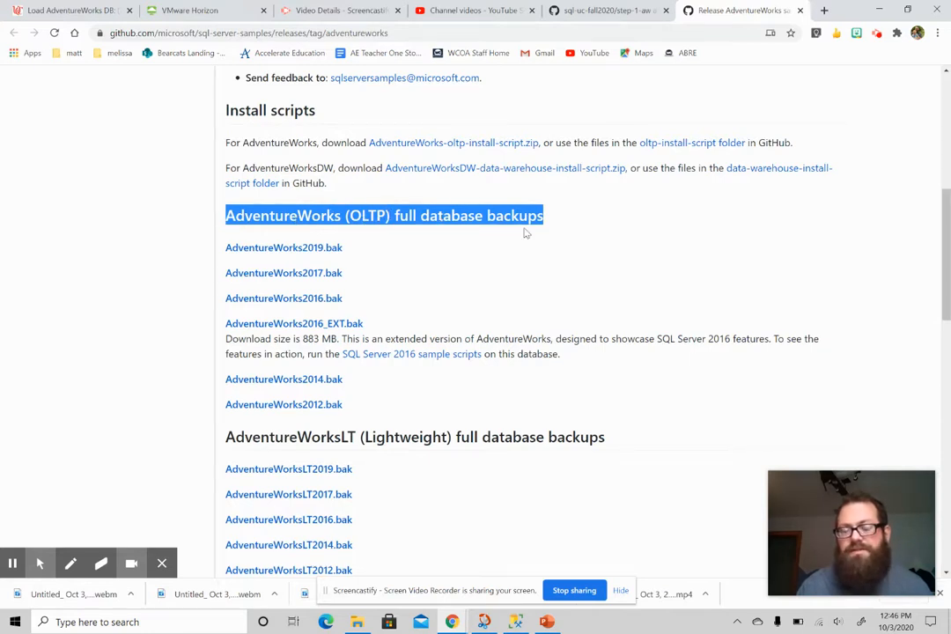
click(378, 257)
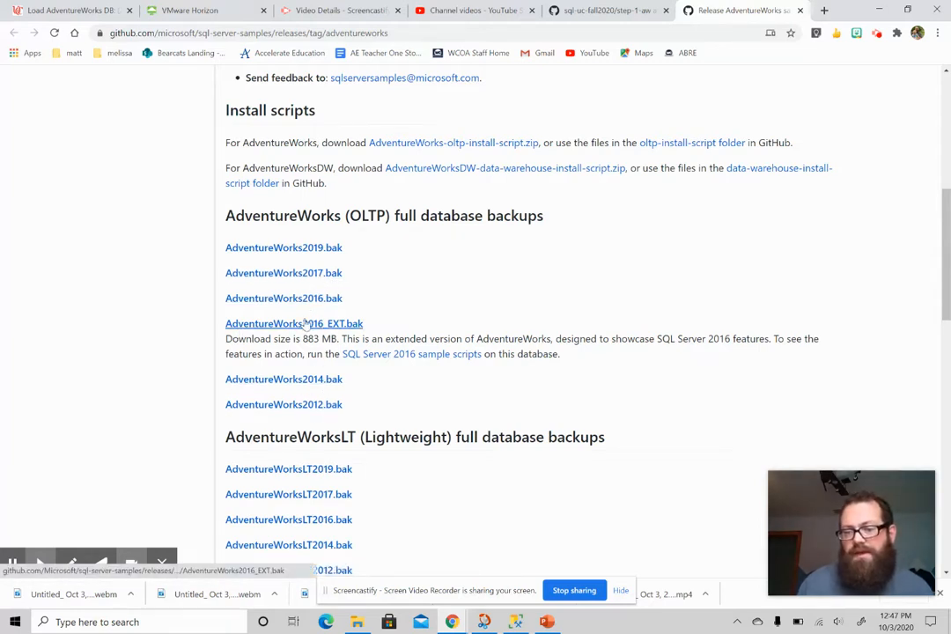
click(309, 252)
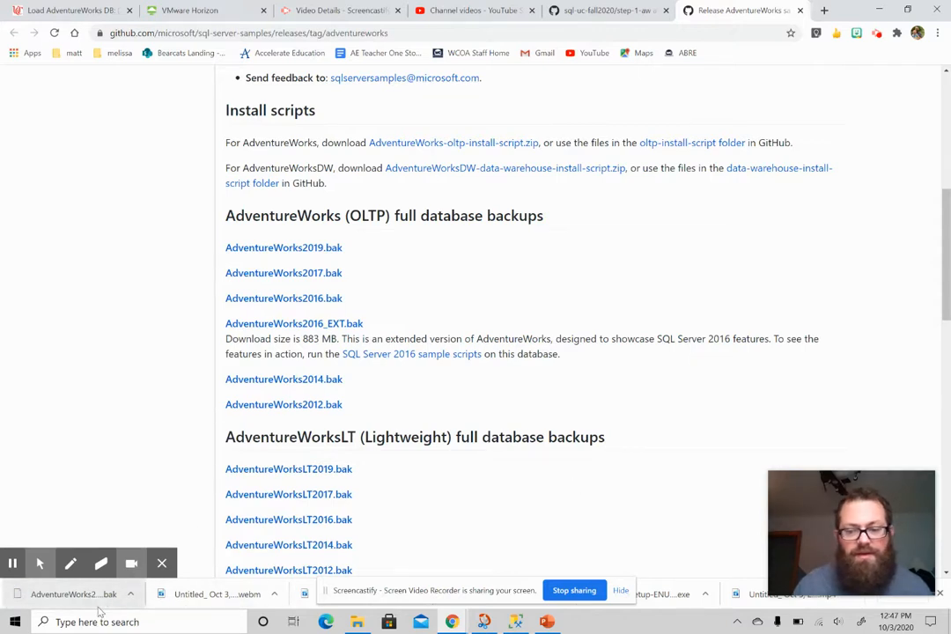
Copy the downloaded AdventureWorks2019.bak file from the Downloads folder in File Explorer
click(357, 622)
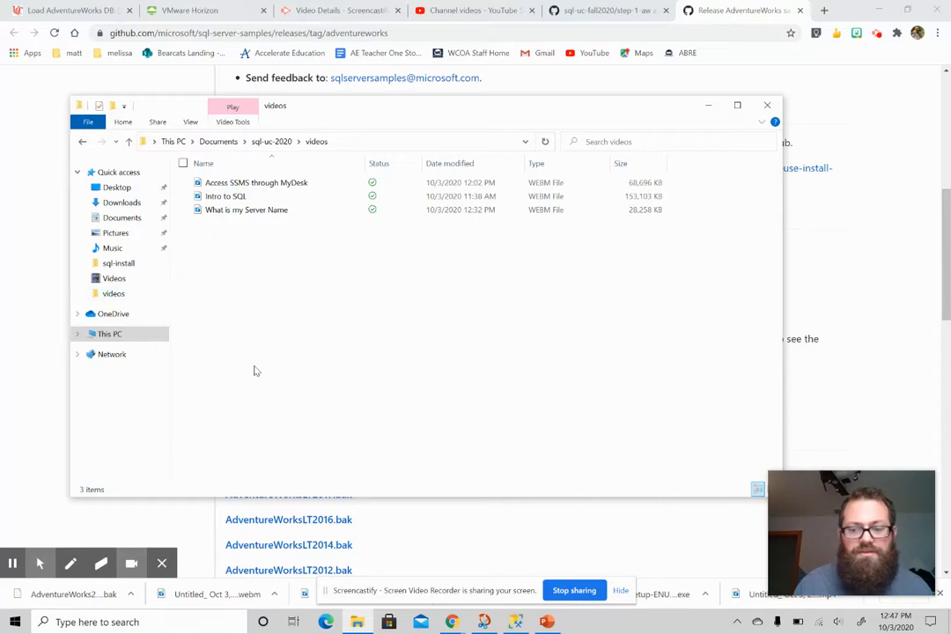
click(122, 218)
click(121, 203)
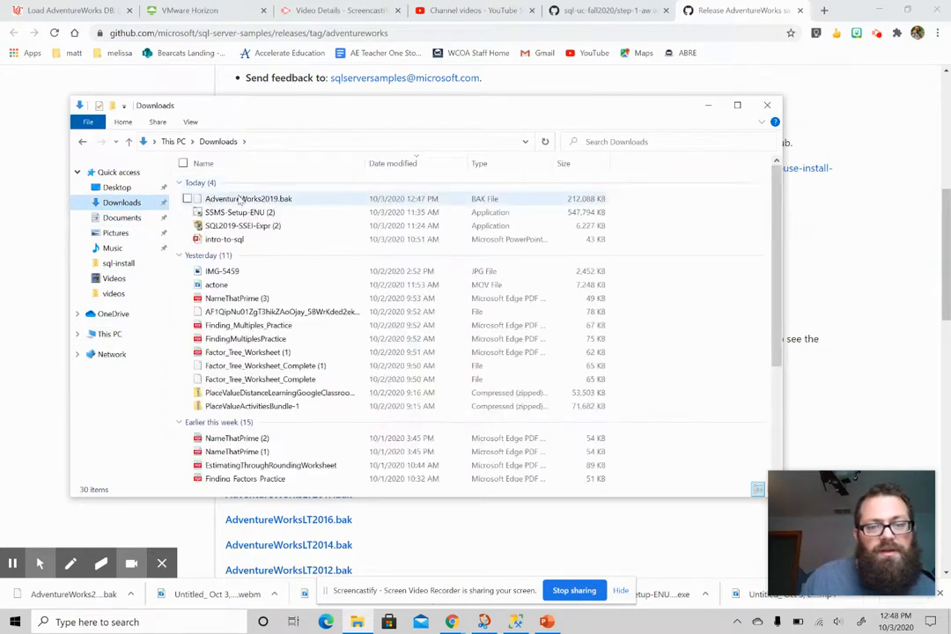
click(239, 200)
right_click(205, 201)
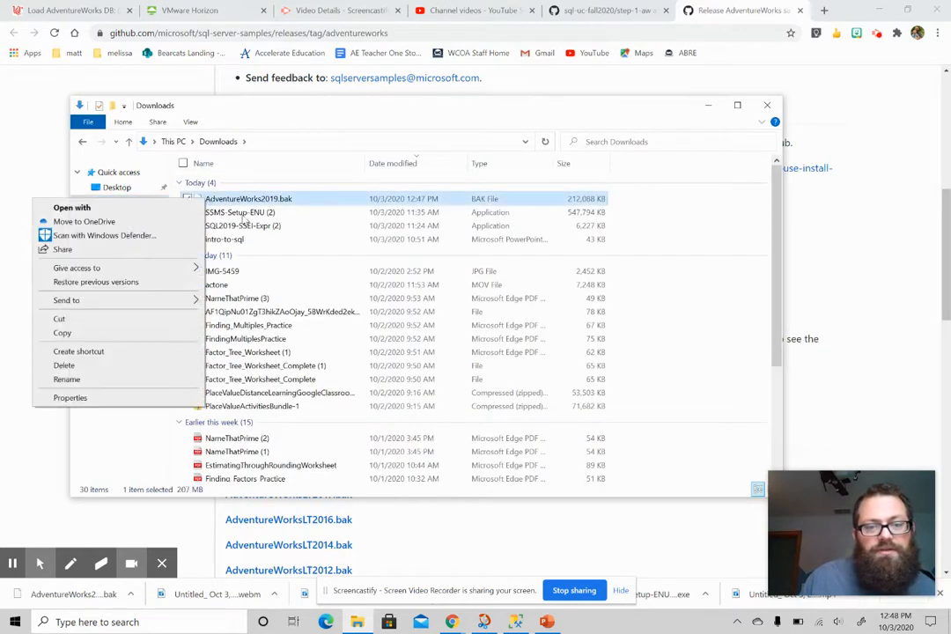
click(110, 330)
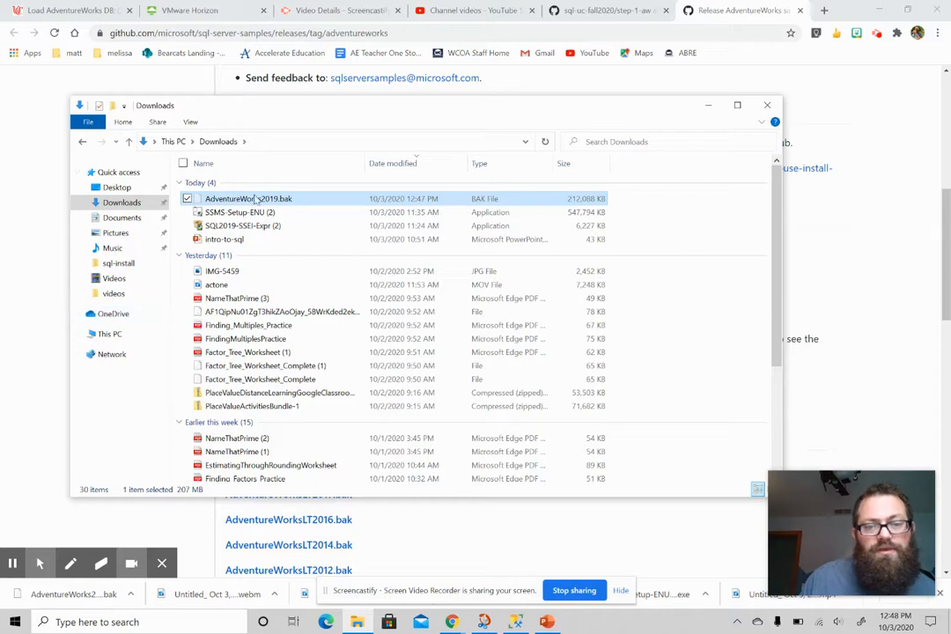
Open the Local Disk (C:) drive and switch to SQL Server Management Studio
click(111, 334)
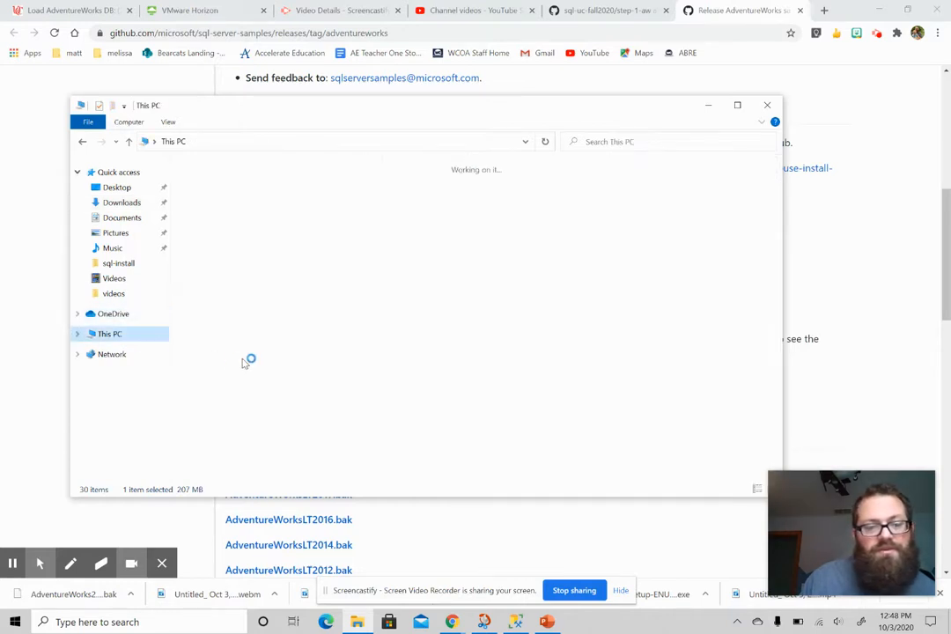
double_click(264, 326)
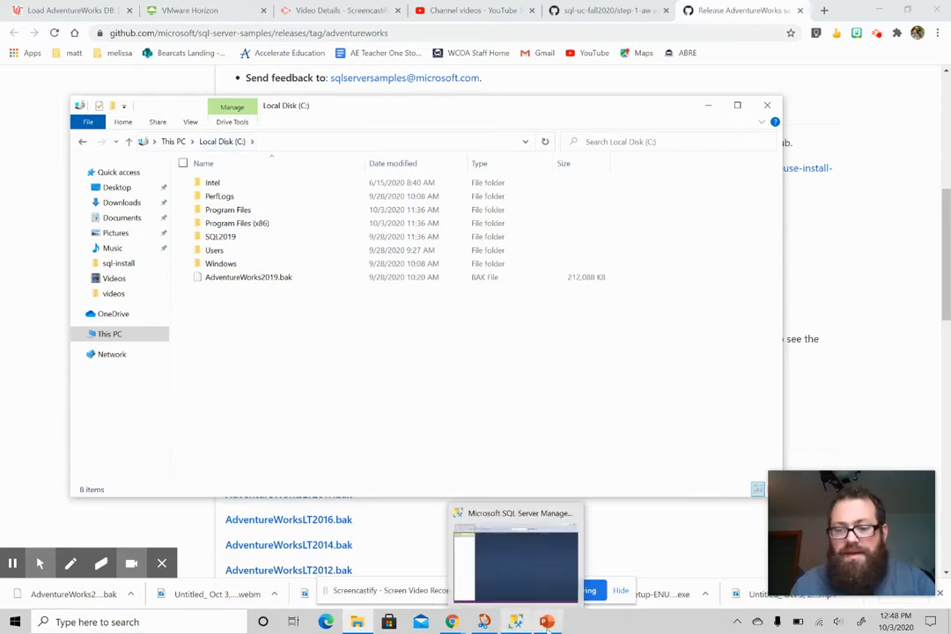
mouse_move(515, 624)
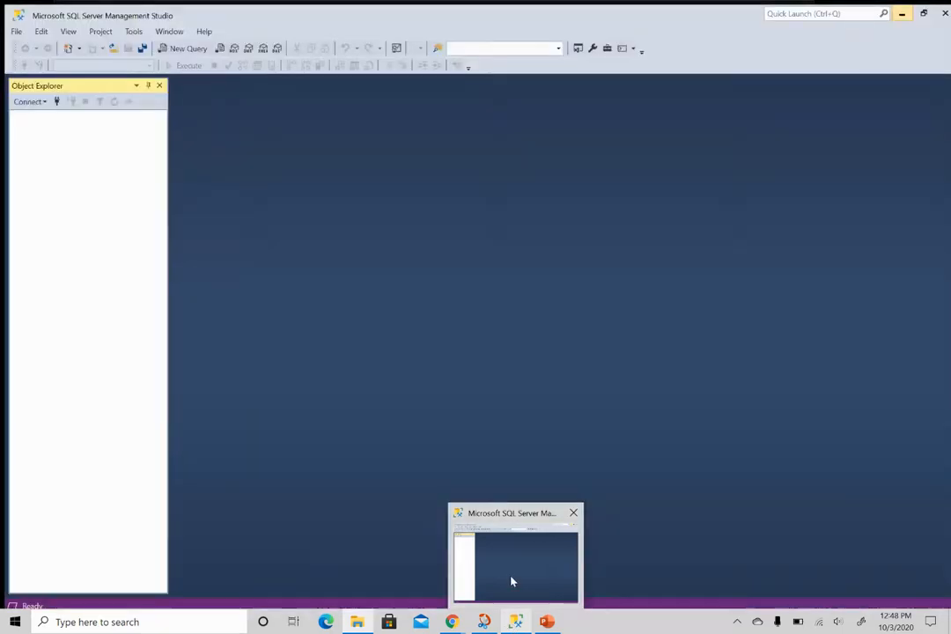
click(512, 579)
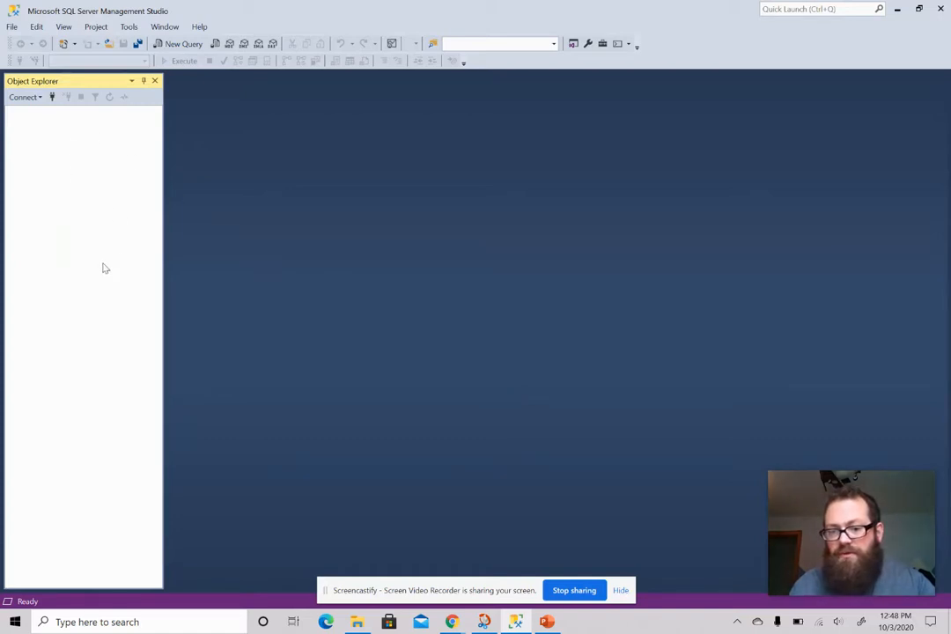
click(24, 97)
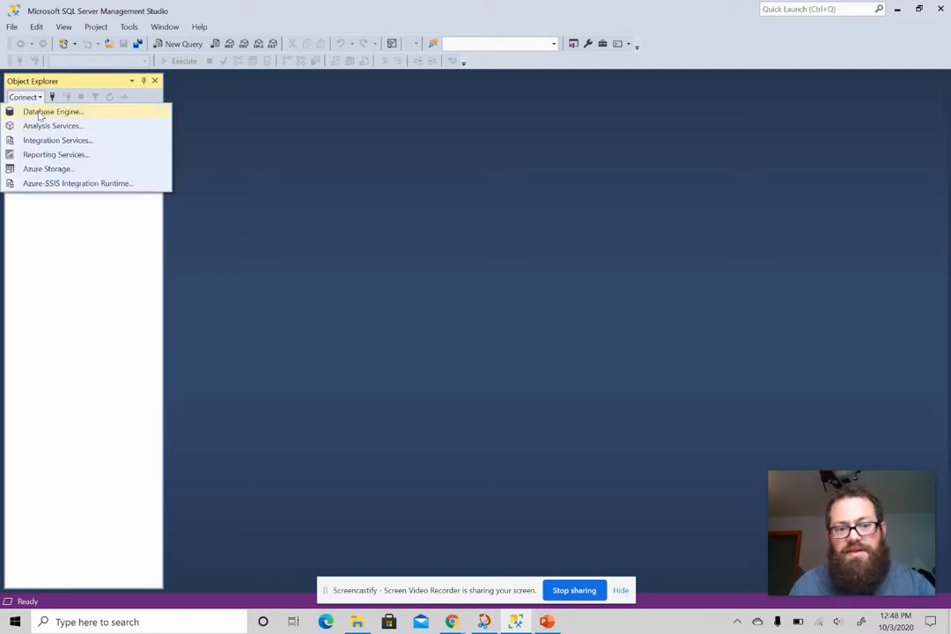
click(39, 113)
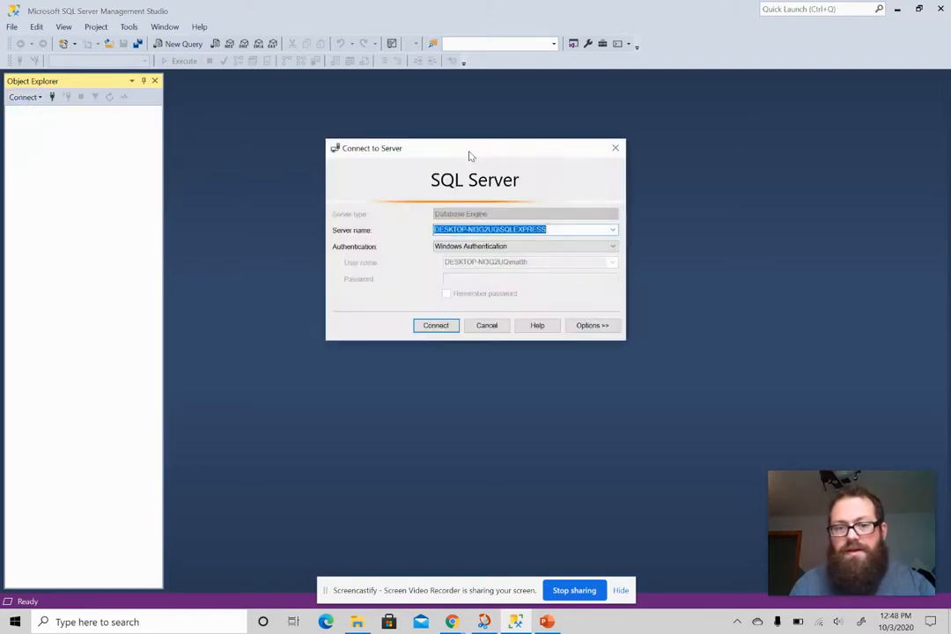
drag(469, 156, 462, 188)
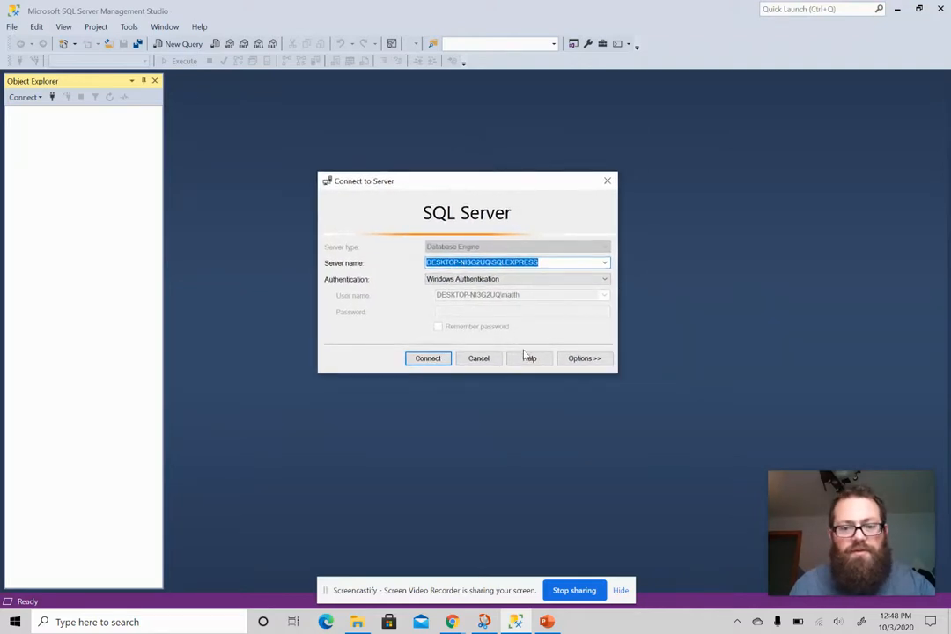
click(480, 358)
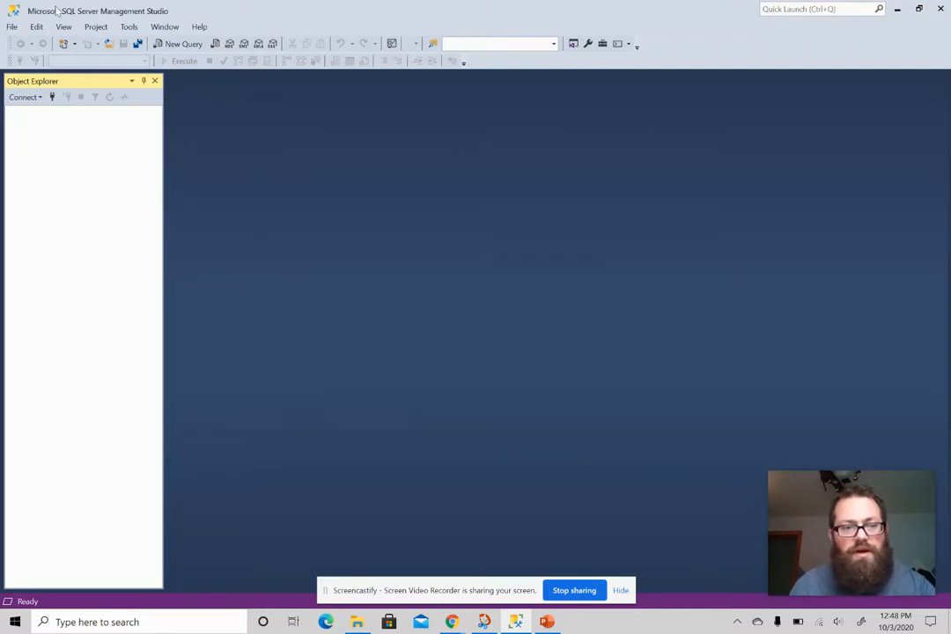
Connect Object Explorer to the local SQLEXPRESS database engine using Windows Authentication
click(12, 27)
click(12, 27)
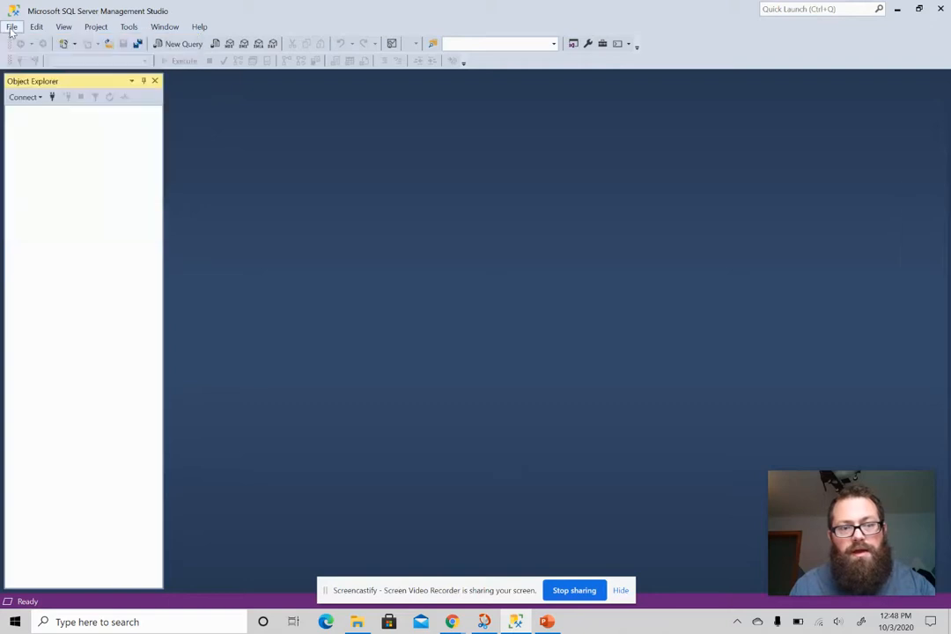
click(13, 26)
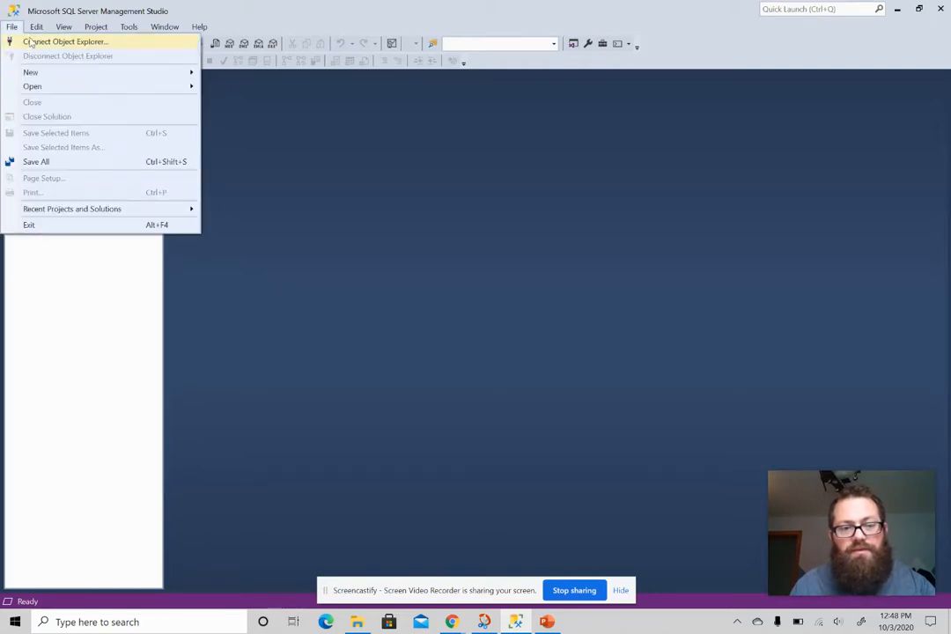
click(26, 42)
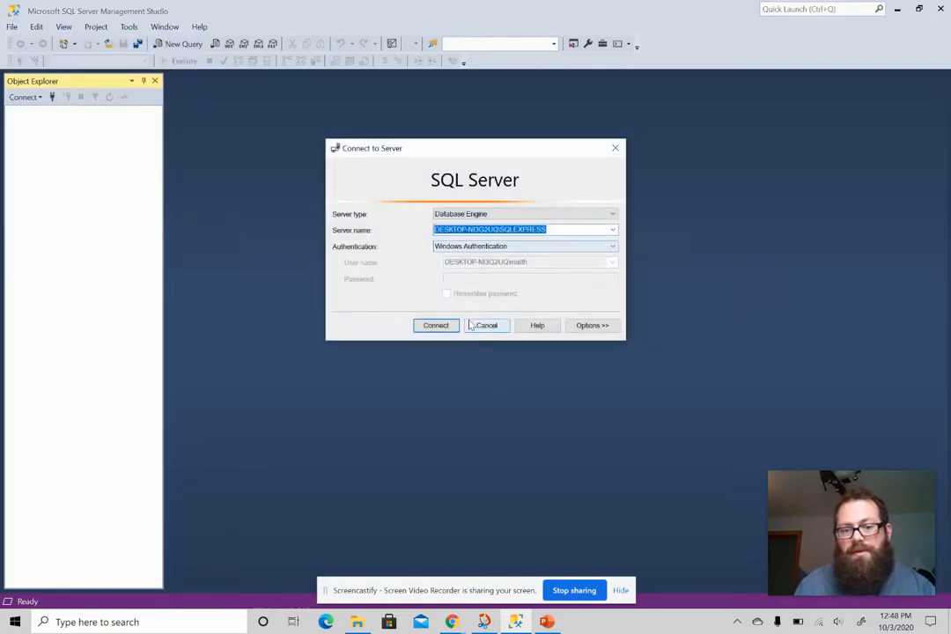
click(435, 325)
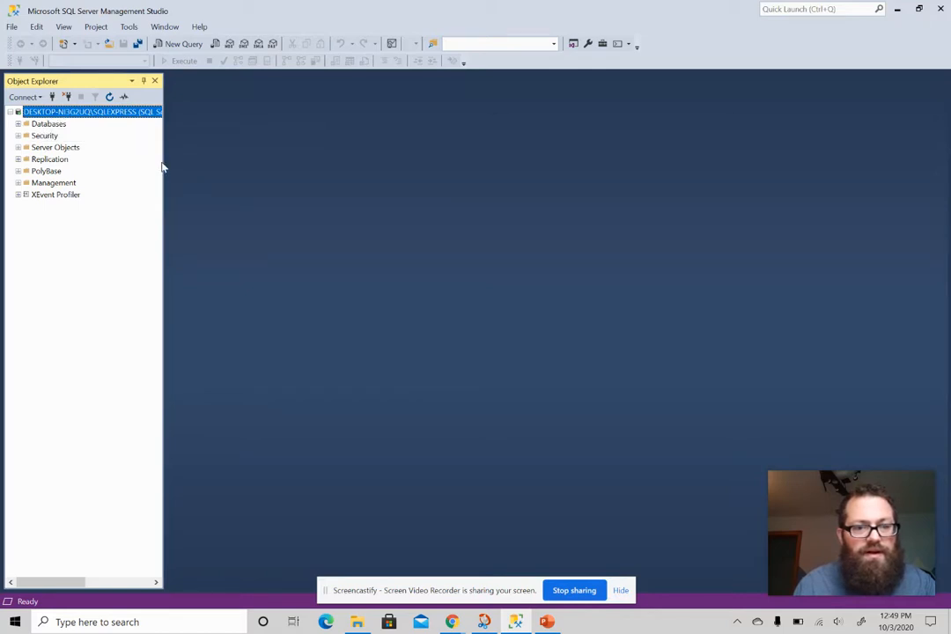
Widen the Object Explorer panel
drag(165, 158, 306, 182)
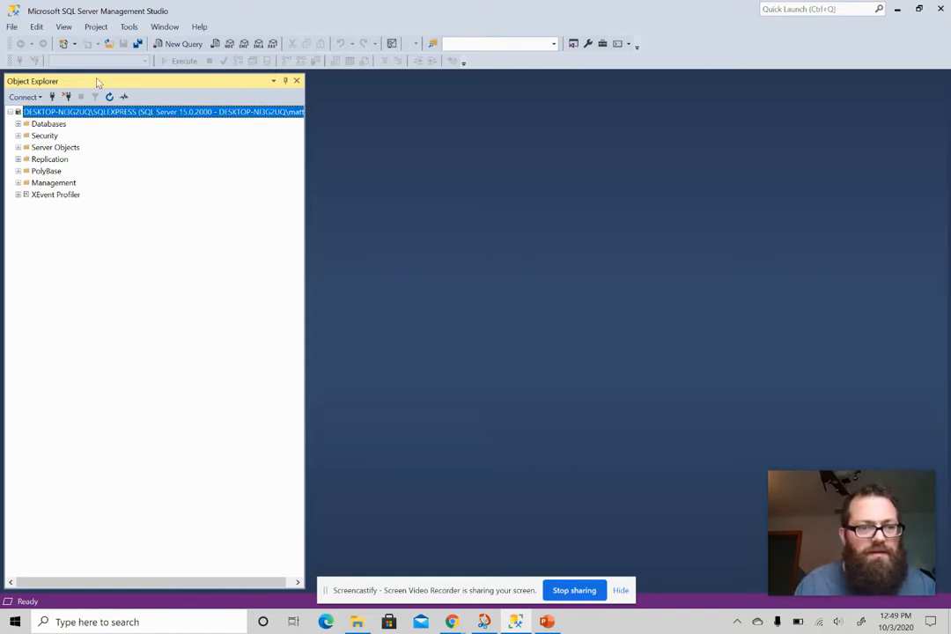
drag(115, 81, 449, 156)
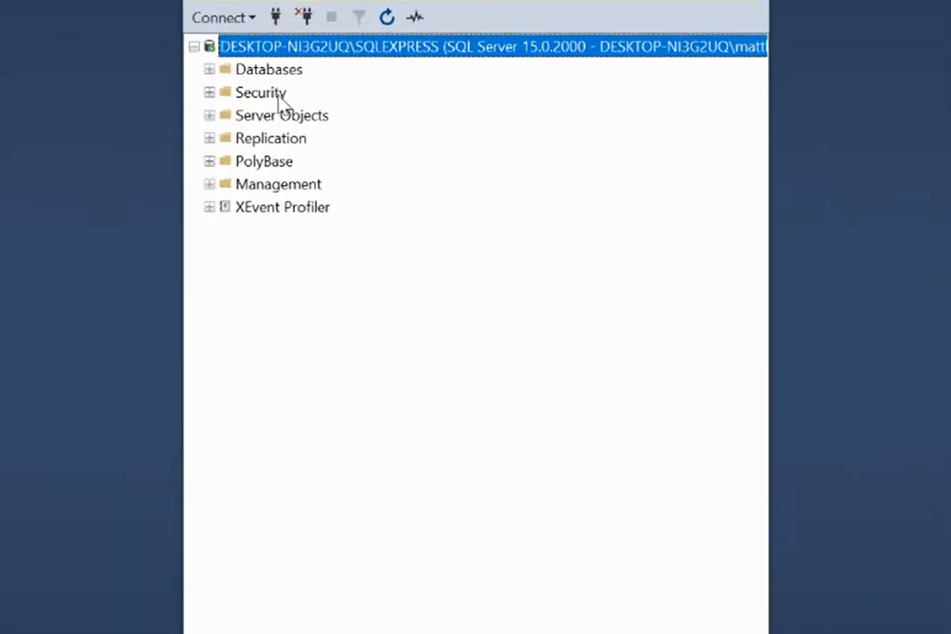
Open the Restore Database dialog for the server's Databases folder
click(210, 70)
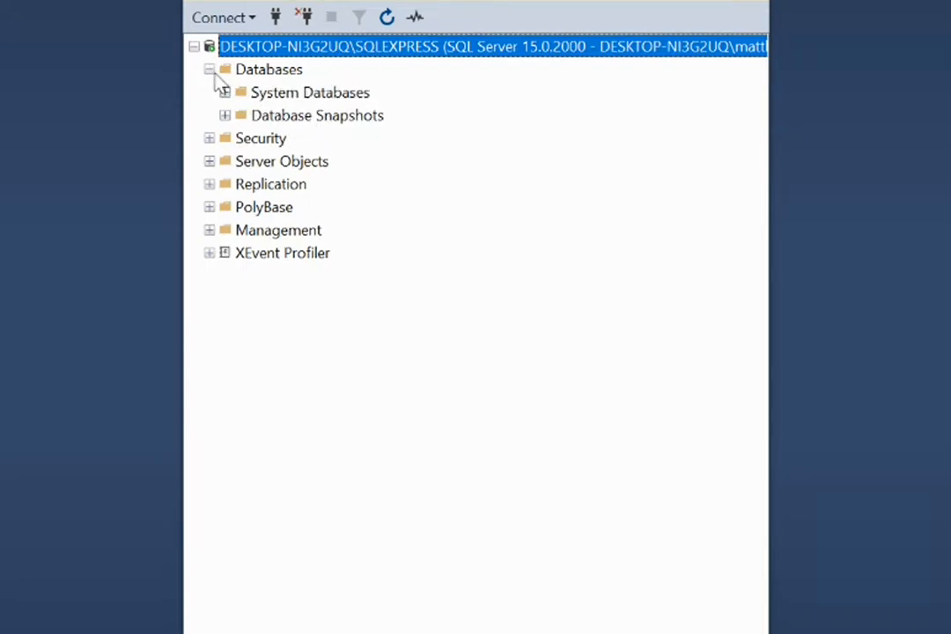
click(209, 69)
right_click(283, 81)
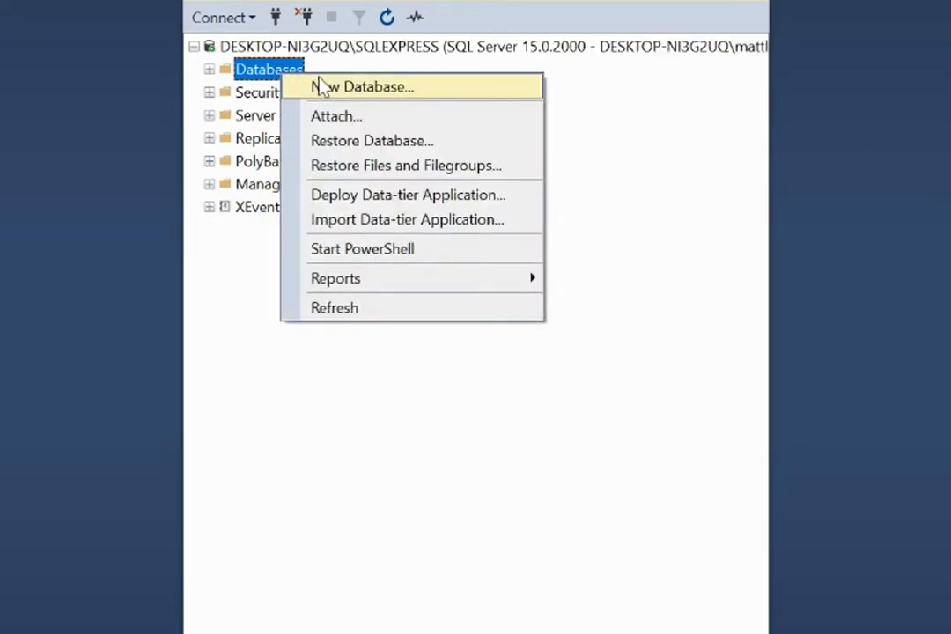
click(445, 147)
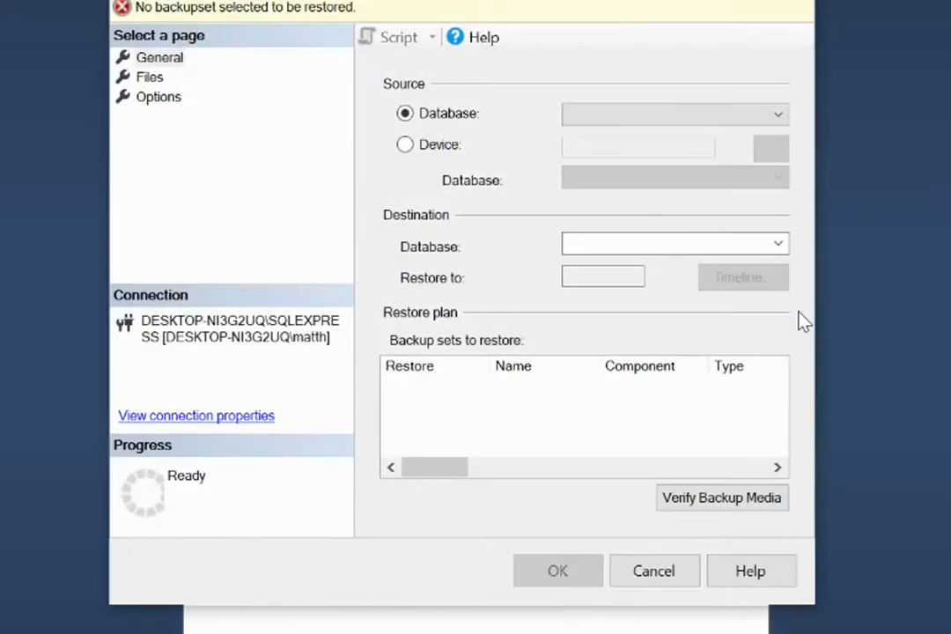
Set the restore source to Device and start adding a backup media file
click(406, 147)
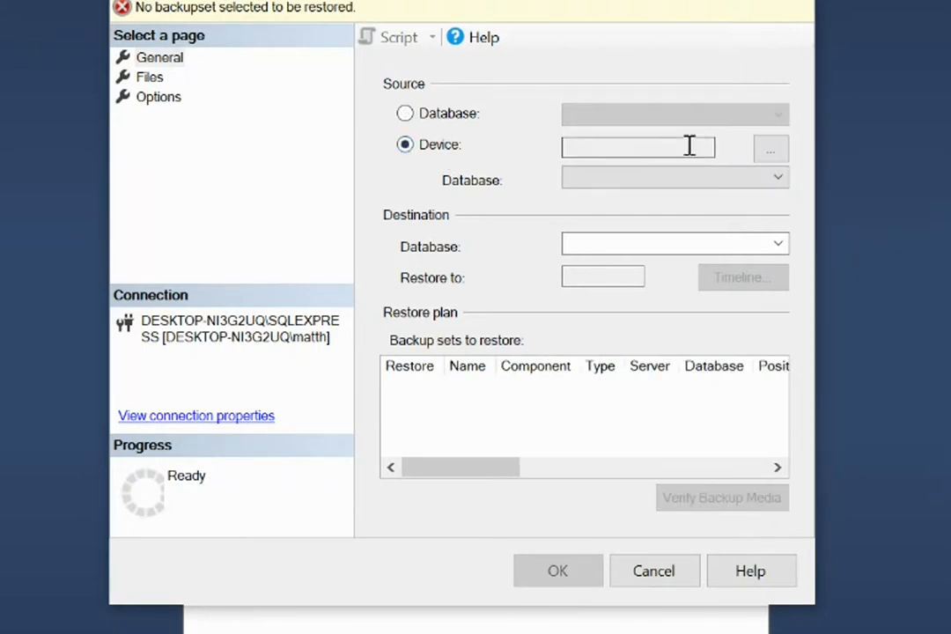
click(774, 152)
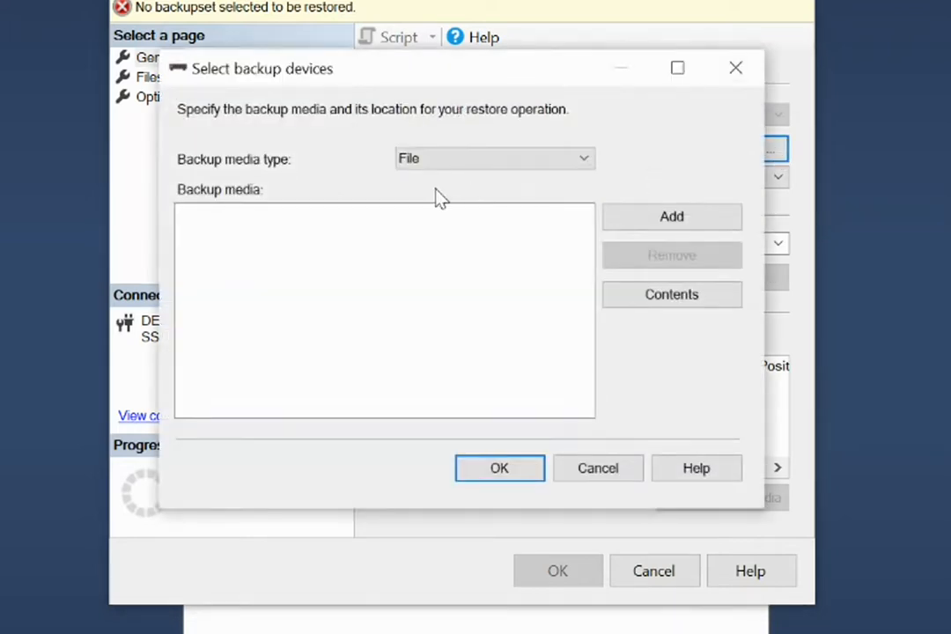
click(672, 217)
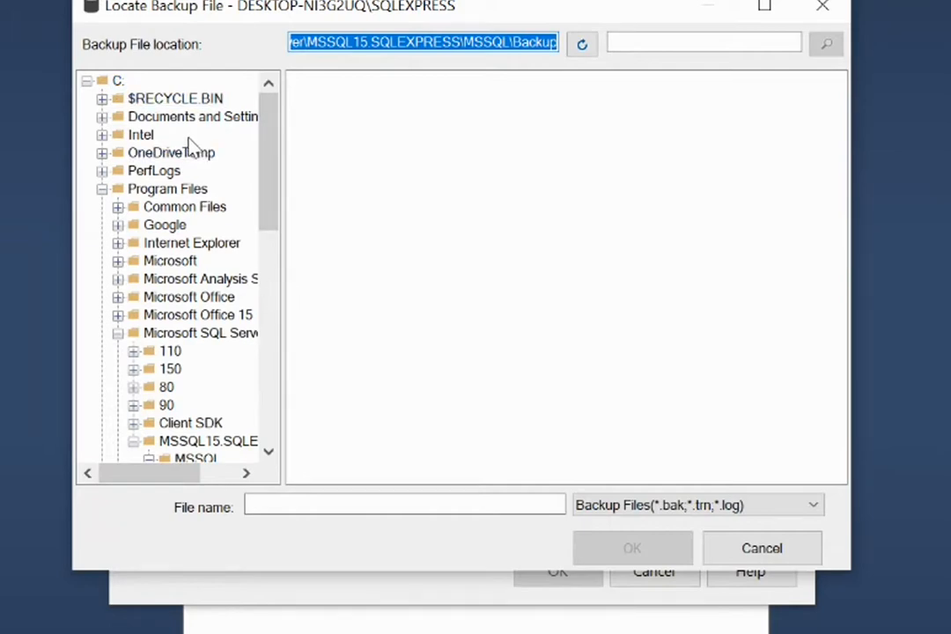
Locate and choose C:\AdventureWorks2019.bak as the backup file
drag(272, 164, 232, 95)
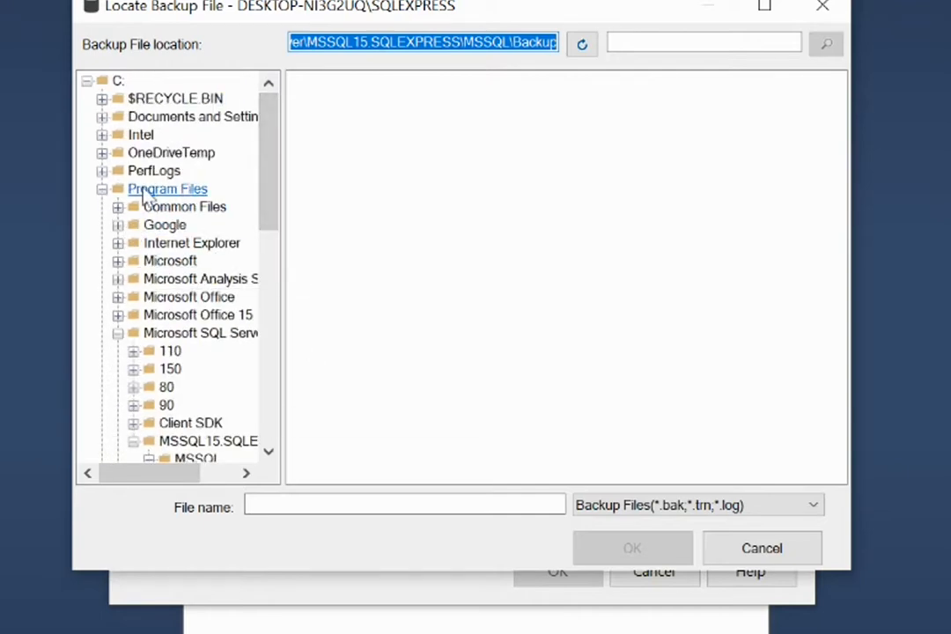
click(102, 188)
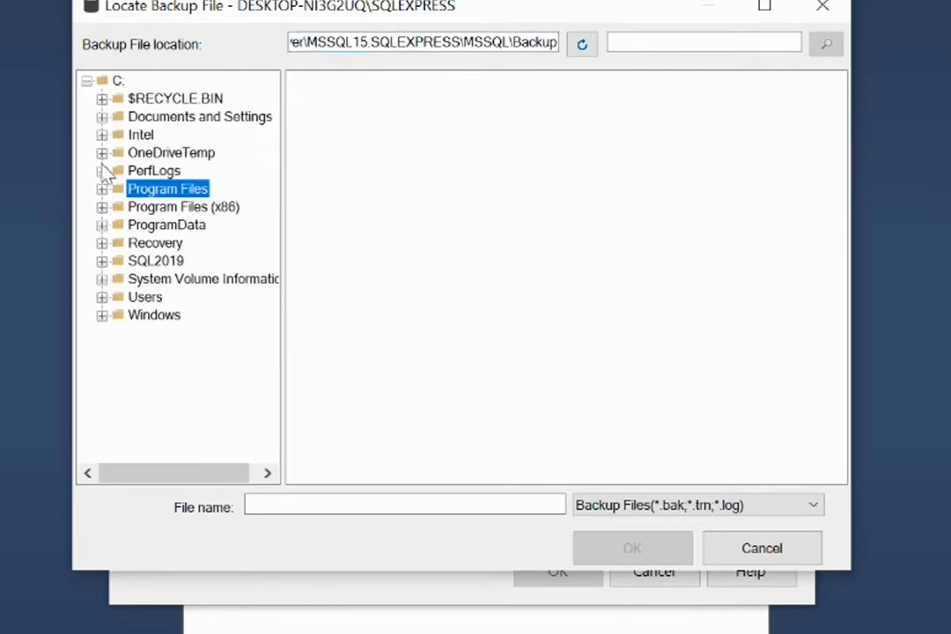
click(117, 81)
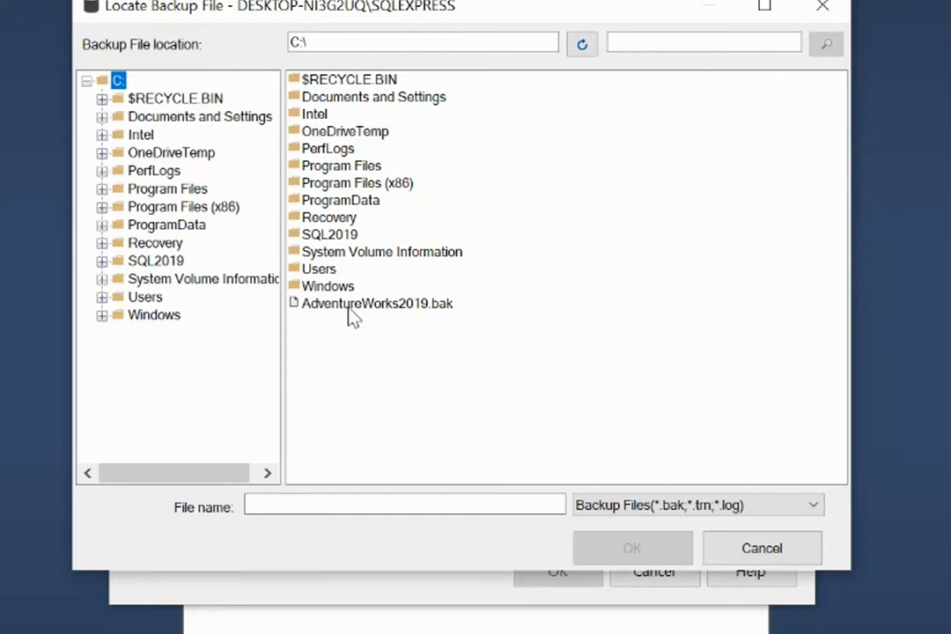
click(379, 306)
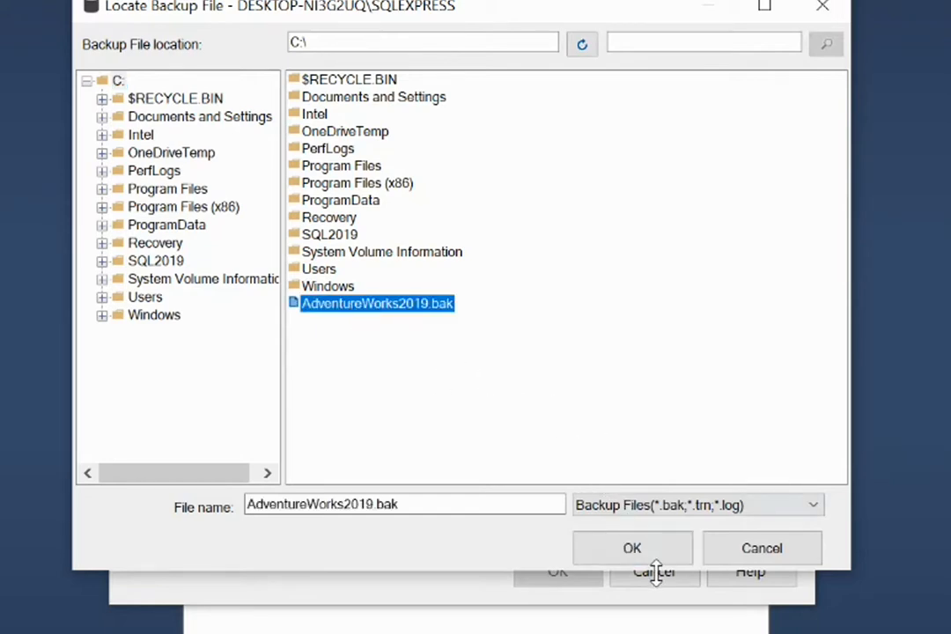
click(632, 548)
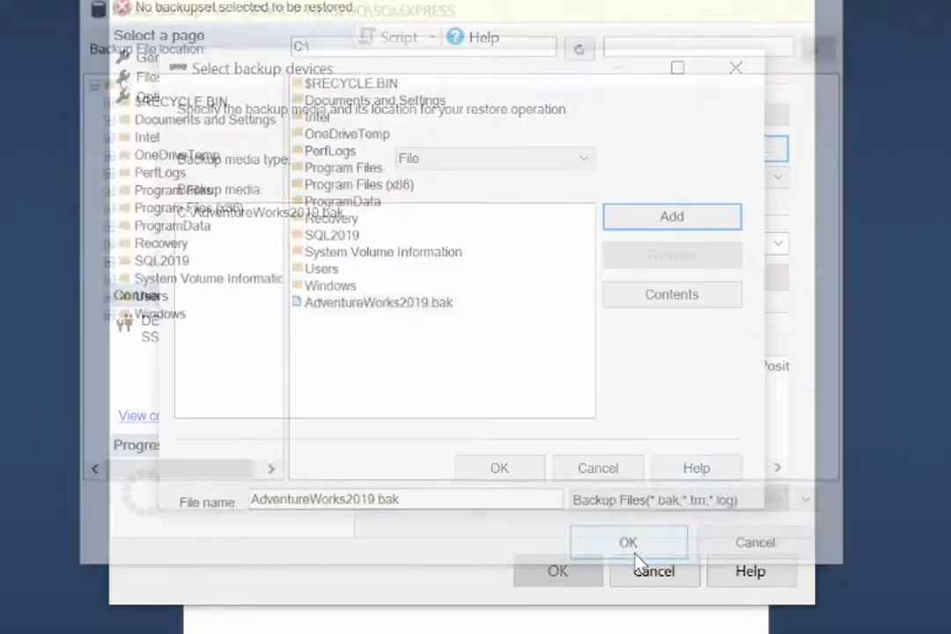
Confirm the backup media and run the restore of the AdventureWorks2019 database
click(499, 468)
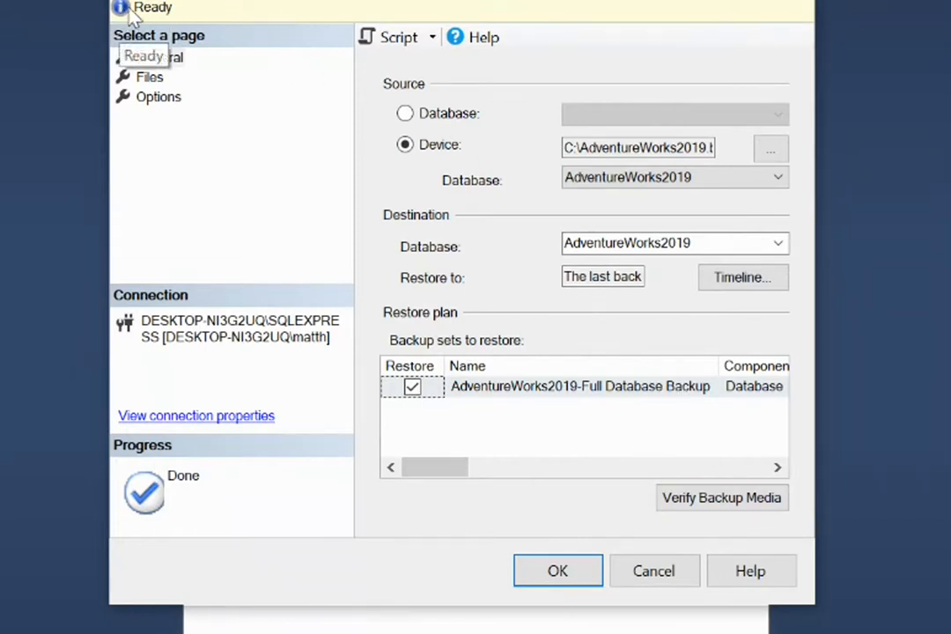
click(567, 581)
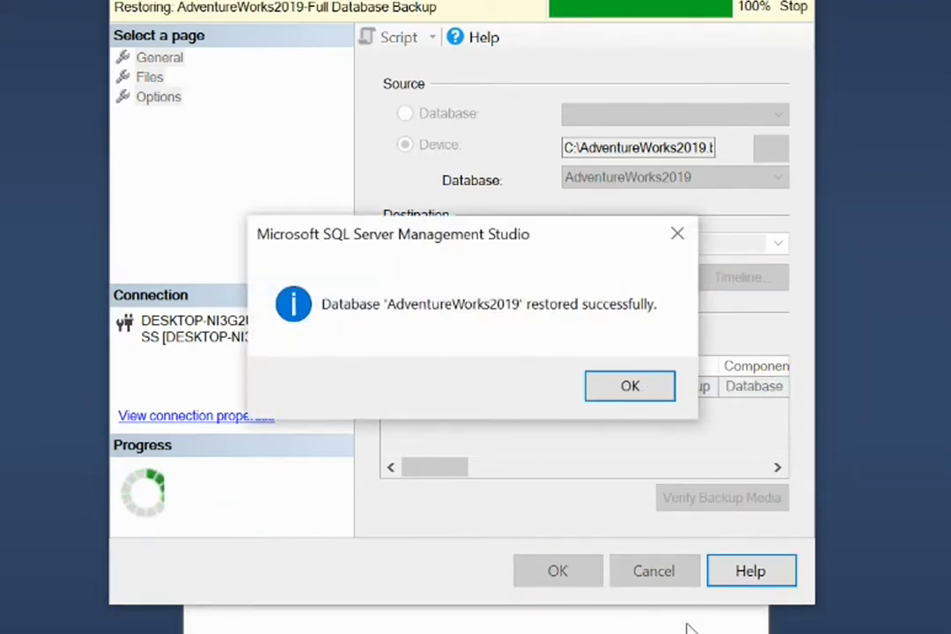
Close the restore confirmation and browse the tables of the restored AdventureWorks2019 database in Object Explorer
click(642, 396)
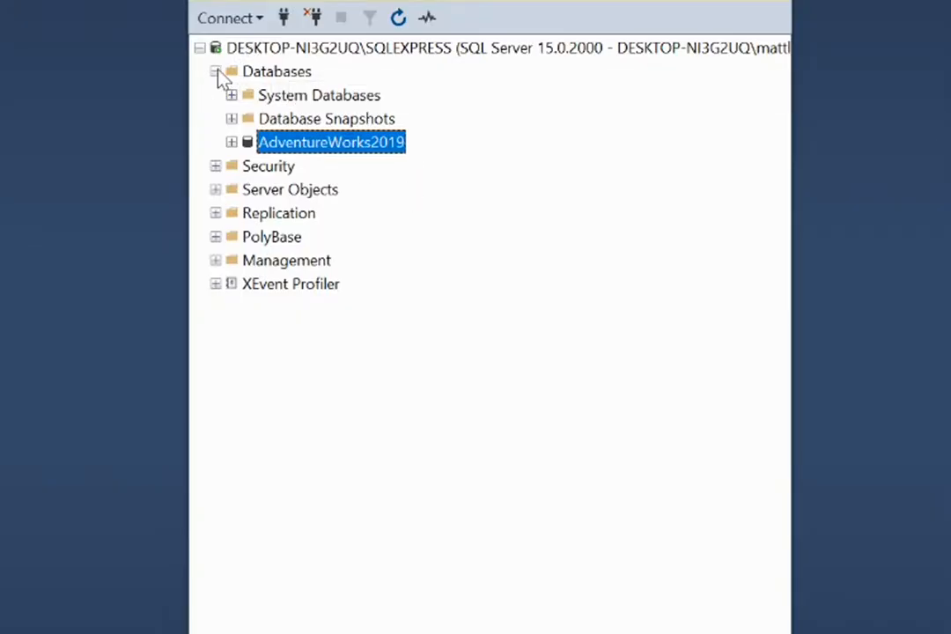
click(232, 143)
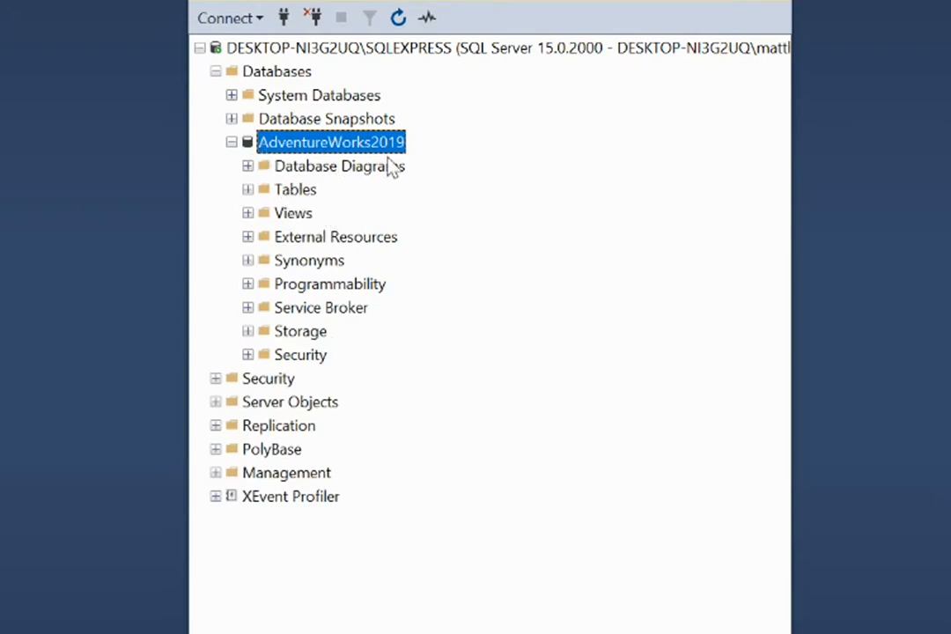
click(250, 191)
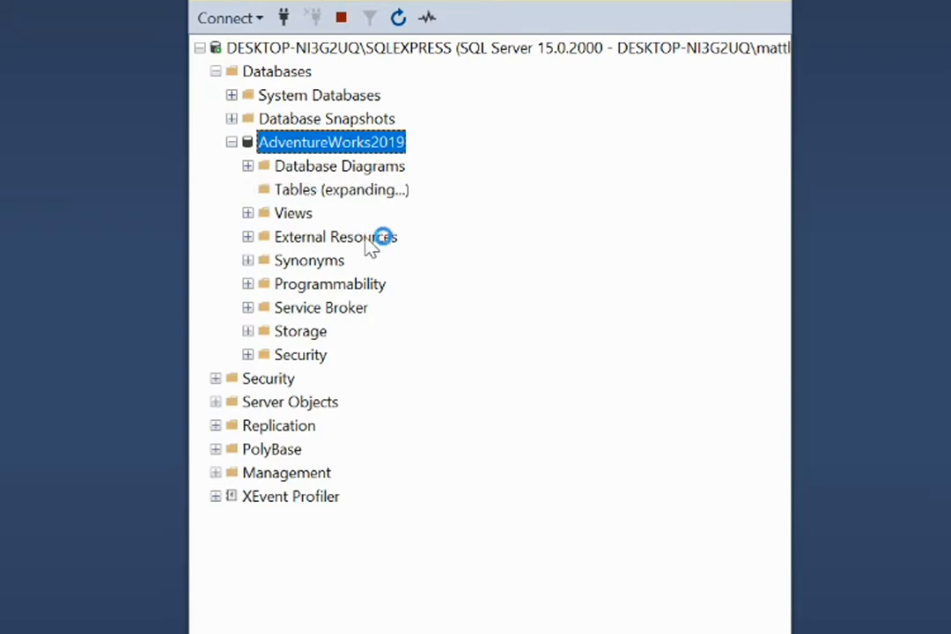
scroll(413, 198, down, 4)
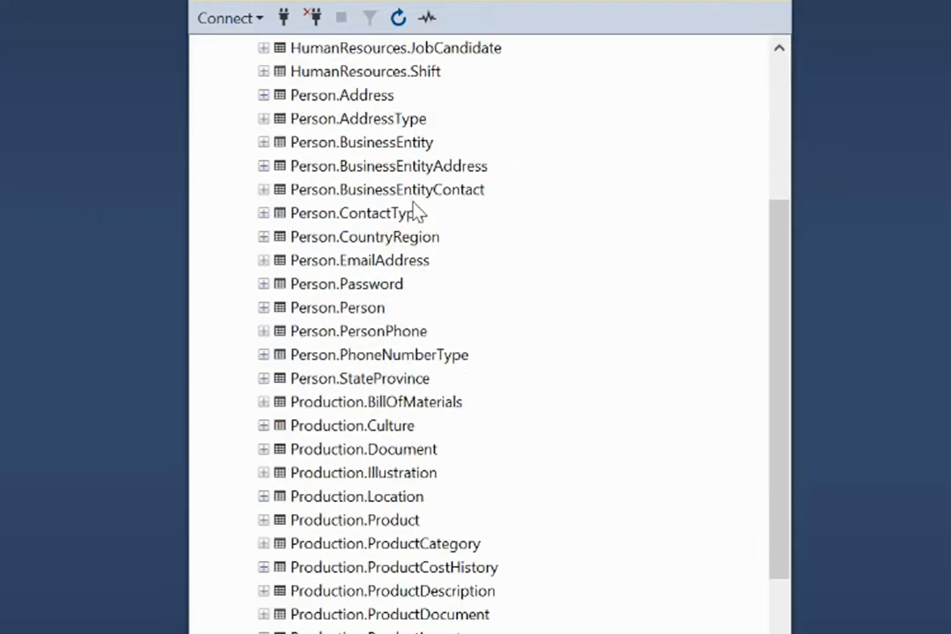
scroll(416, 213, down, 12)
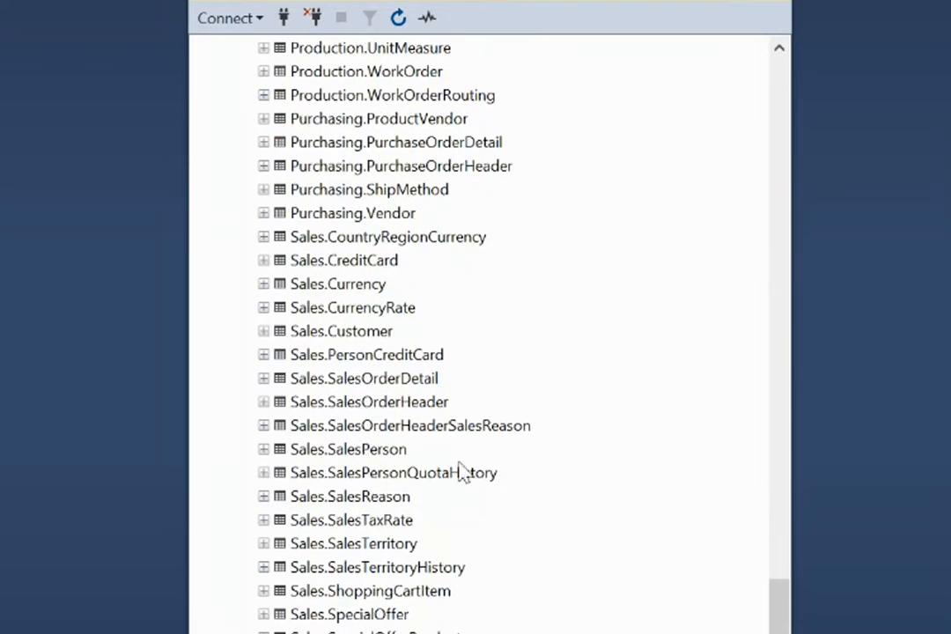
scroll(418, 592, up, 15)
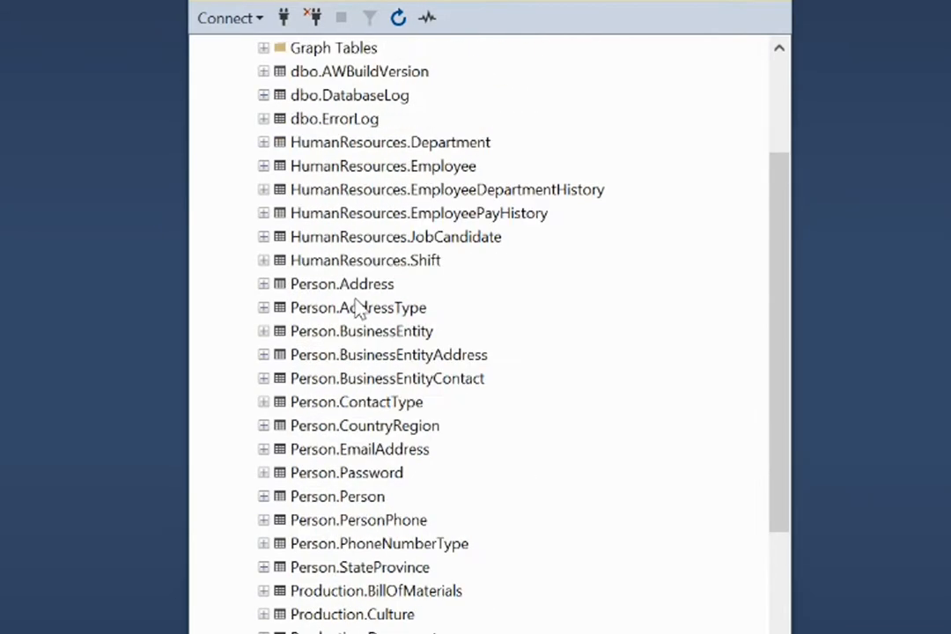
scroll(361, 300, up, 3)
click(249, 190)
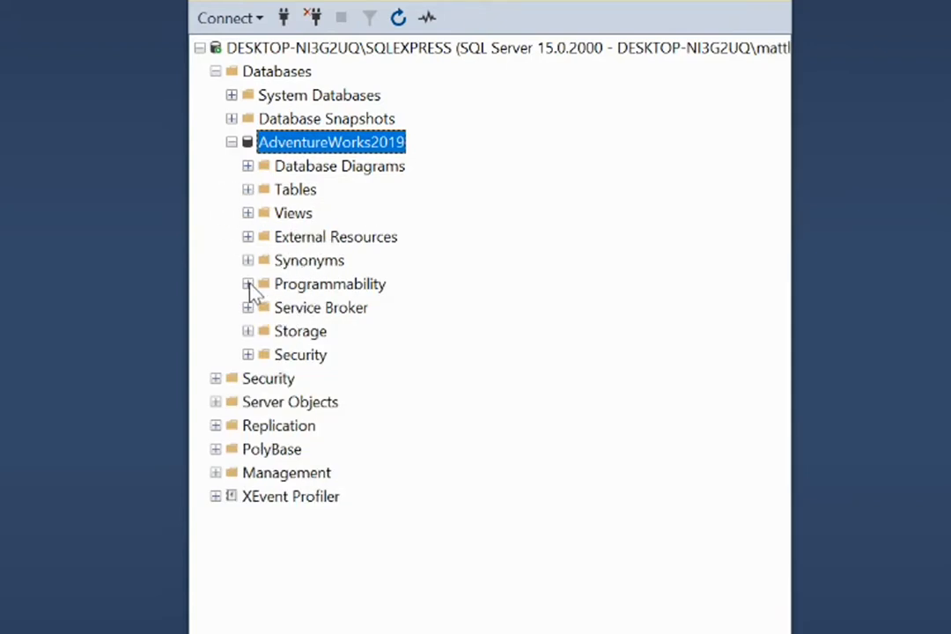
Explore the database's Programmability folder, including its scalar-valued functions, then collapse those folders again
click(248, 283)
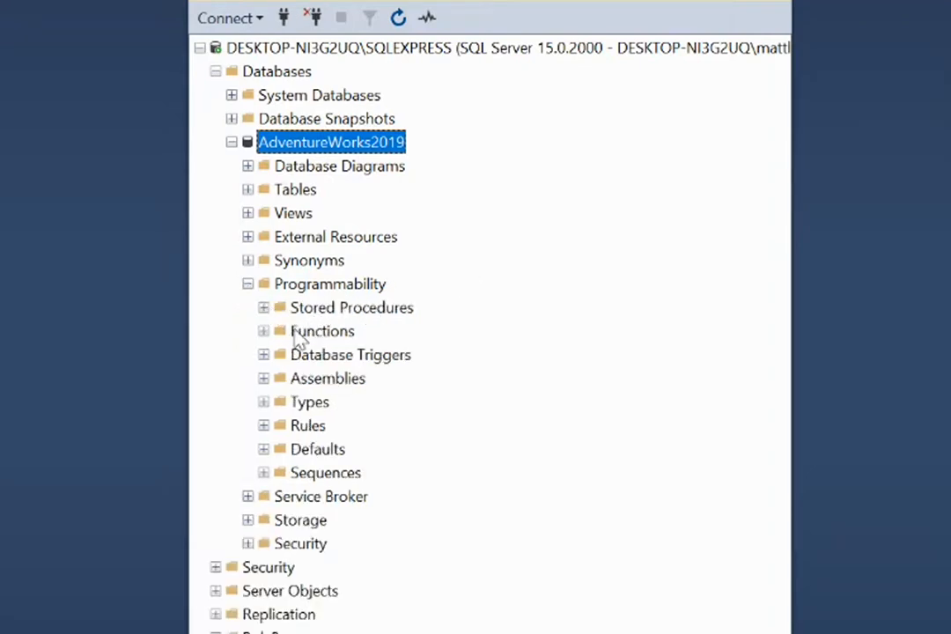
click(263, 332)
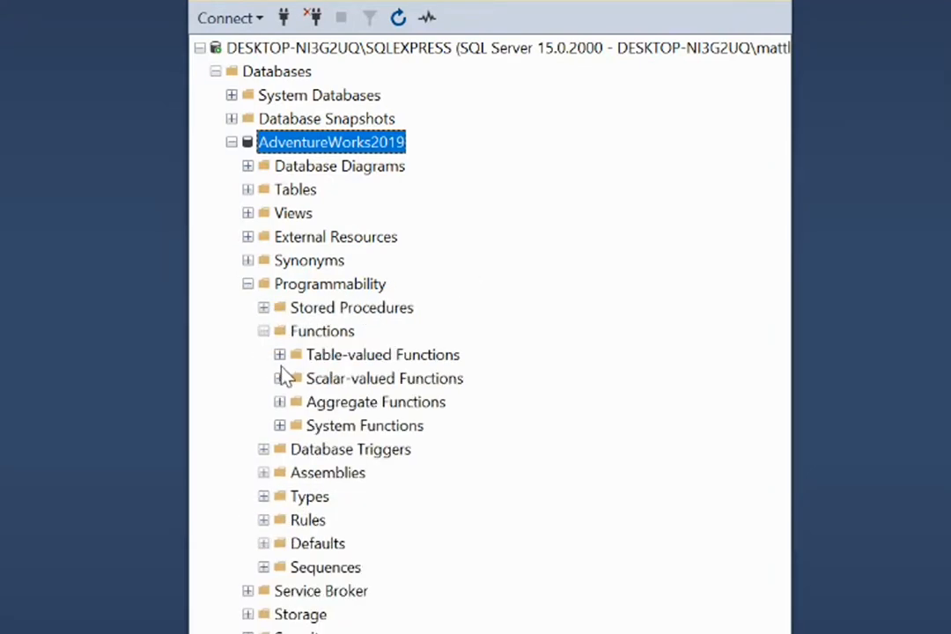
click(279, 378)
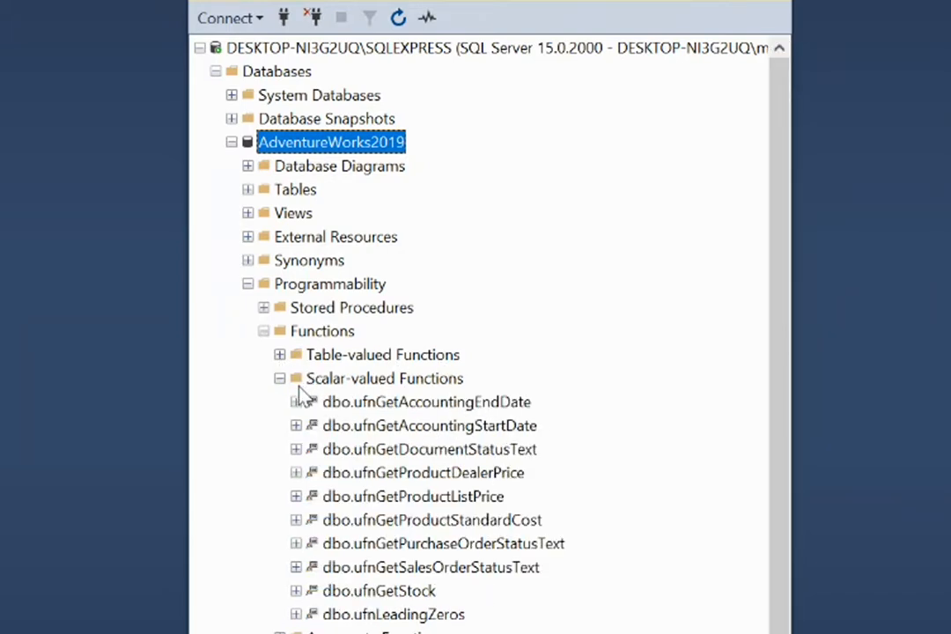
click(280, 378)
click(263, 331)
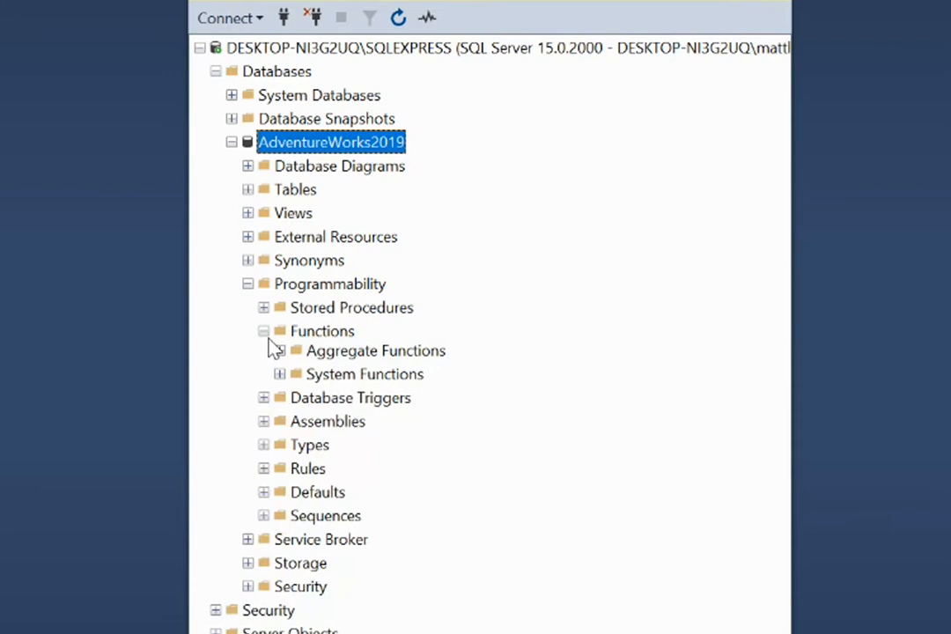
click(247, 285)
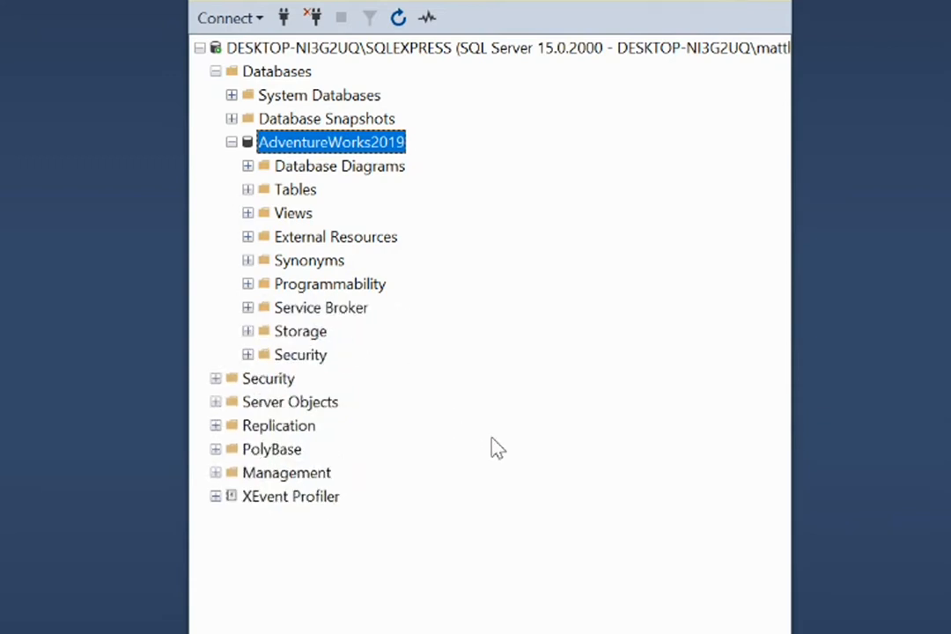